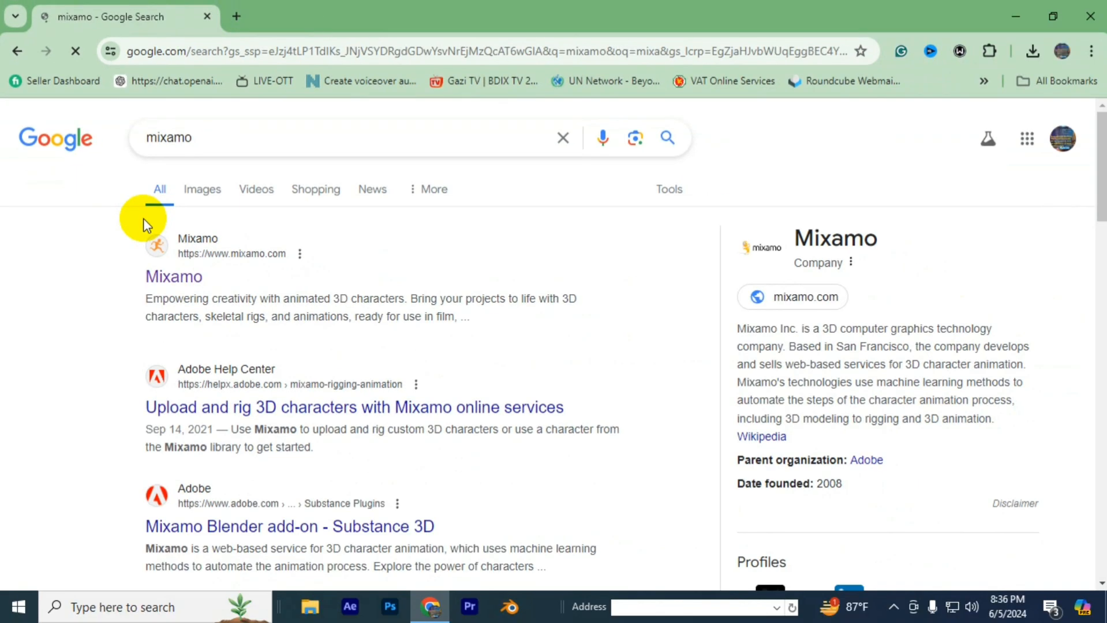
# Step: Open the Mixamo website from the search results and apply the Female Walk animation to the character
pyautogui.scroll(-1, 179, 267)
pyautogui.scroll(1, 179, 208)
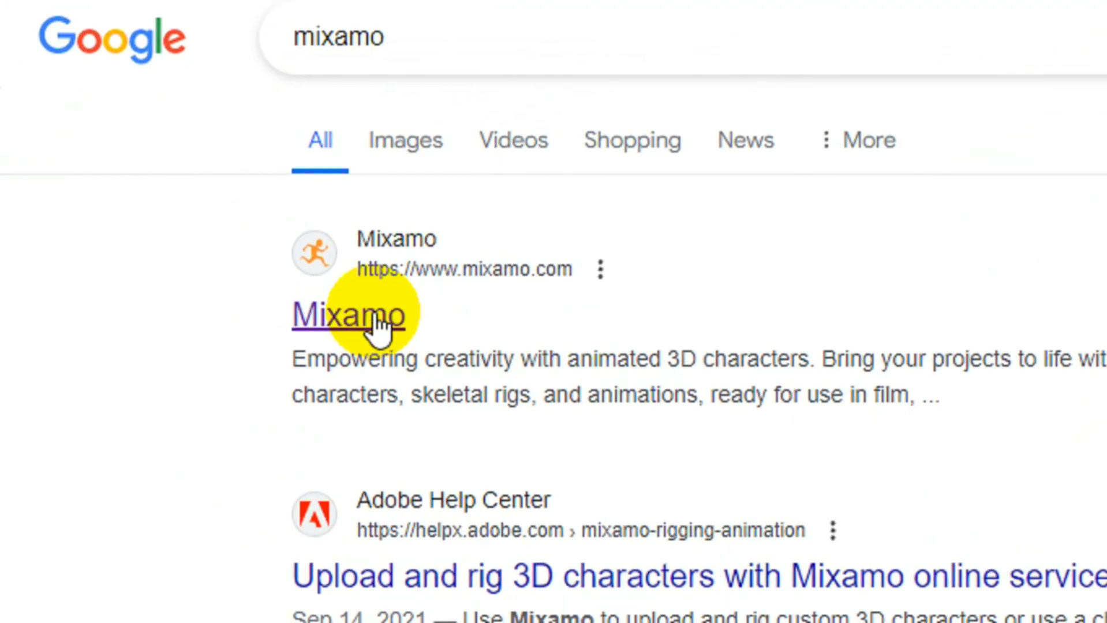
pyautogui.click(374, 315)
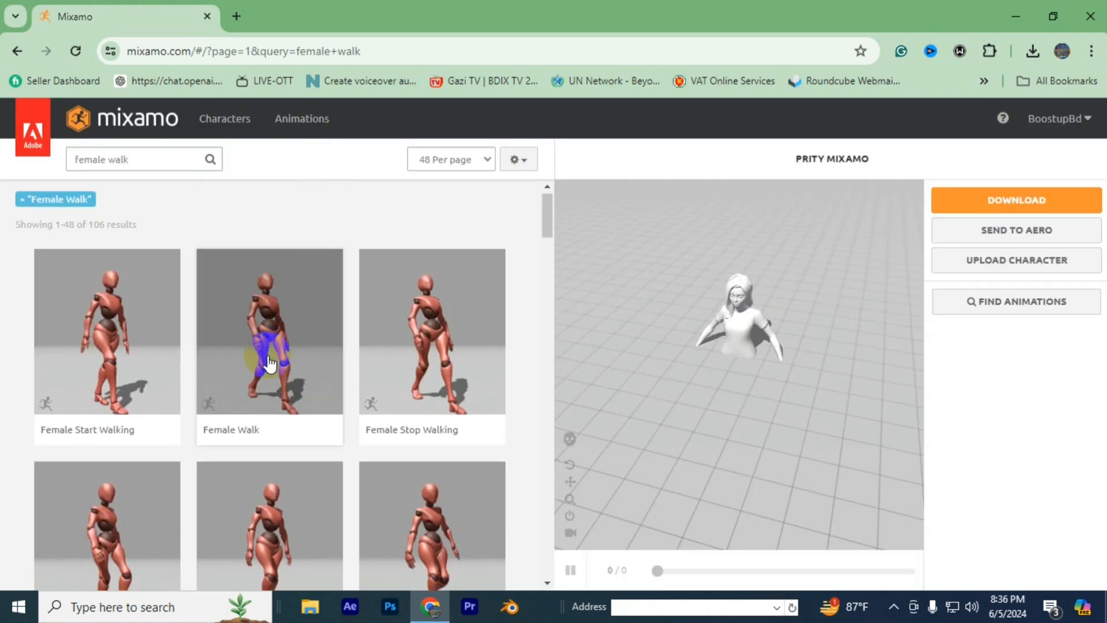
pyautogui.scroll(-1, 263, 355)
pyautogui.click(280, 302)
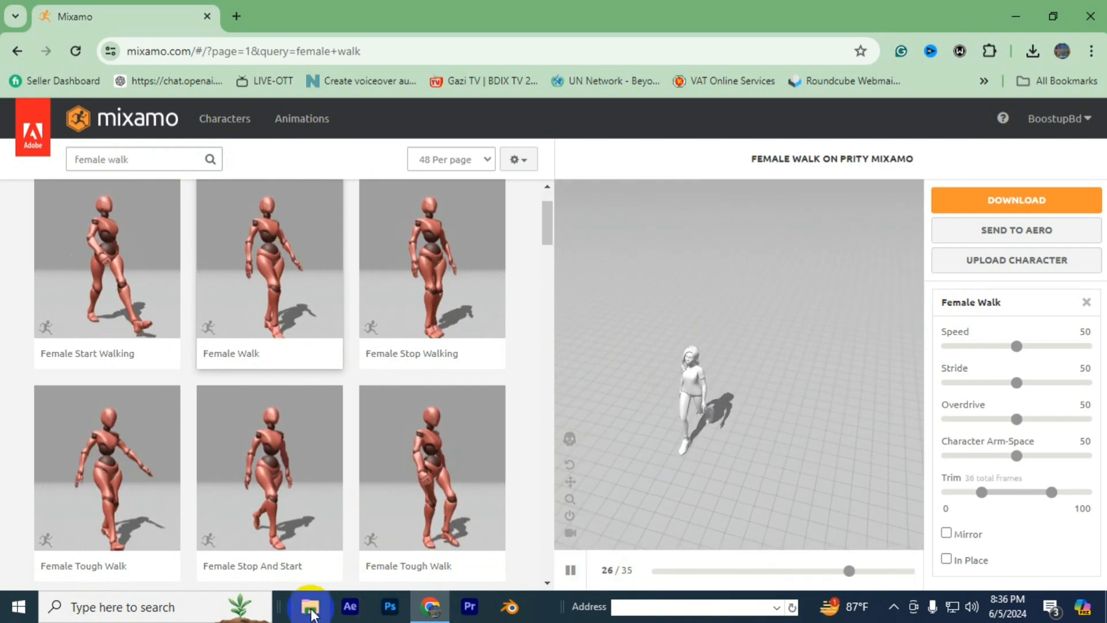
# Step: Download the animated character as FBX Binary with skin at 30 frames per second, saving it as Female Walk in Downloads
pyautogui.click(1016, 200)
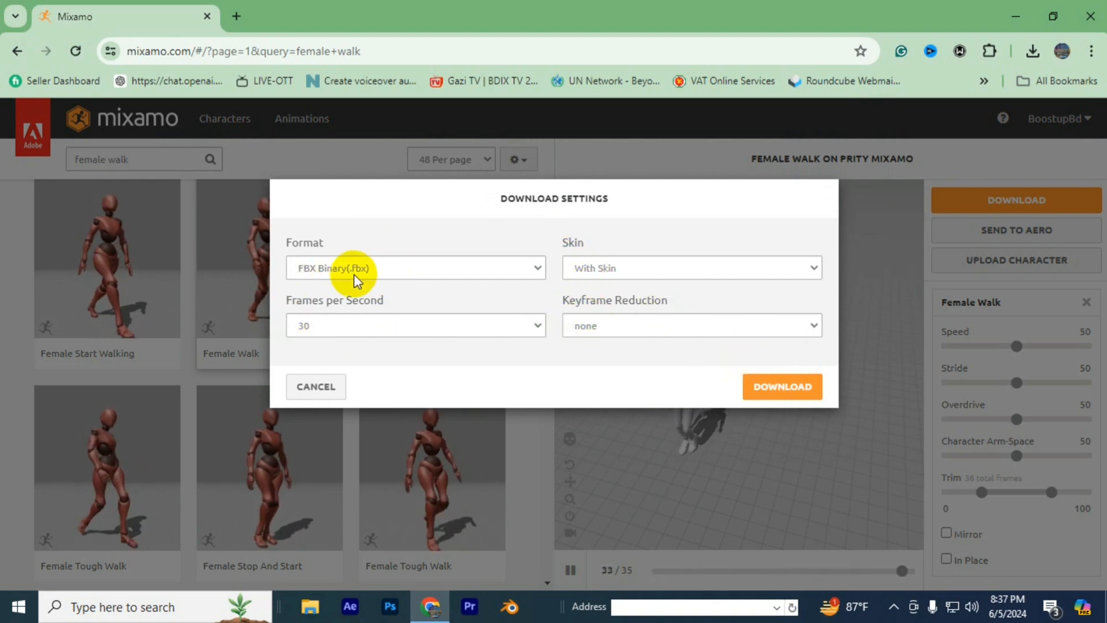
pyautogui.click(370, 271)
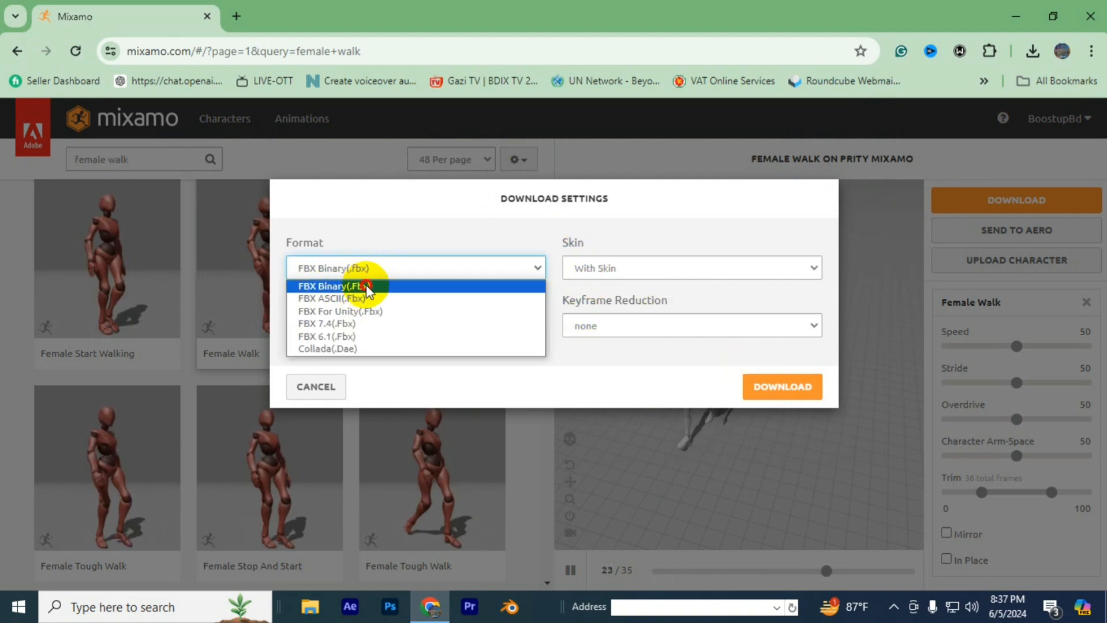
pyautogui.click(354, 286)
pyautogui.click(782, 387)
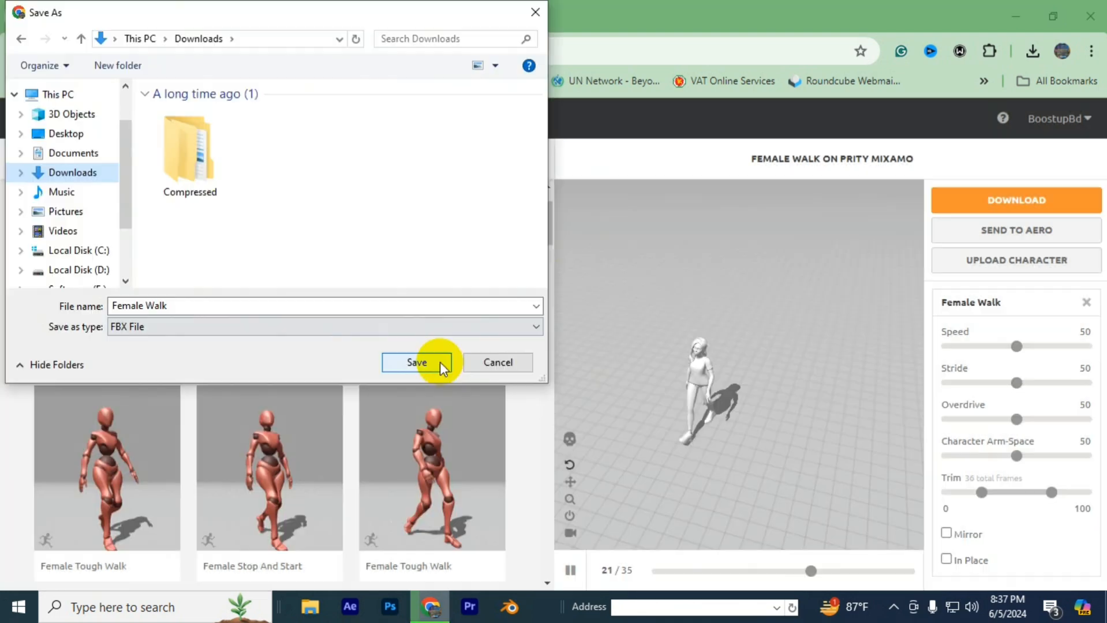
pyautogui.click(434, 362)
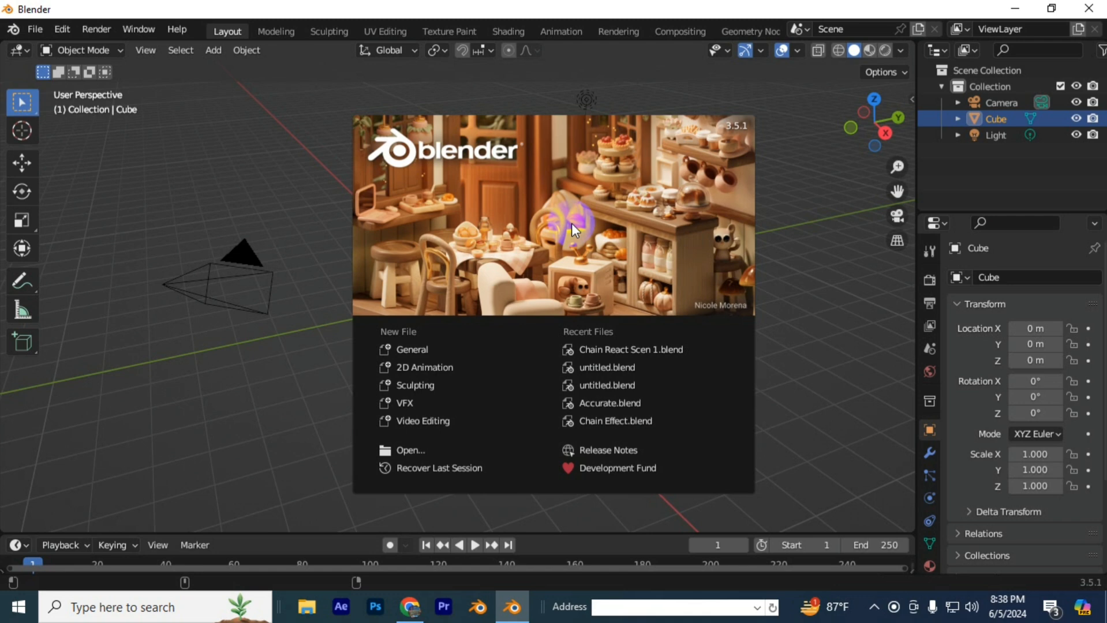
# Step: In Blender, dismiss the splash screen and delete the default camera, cube and light
pyautogui.click(767, 337)
pyautogui.moveTo(844, 432); pyautogui.dragTo(152, 177)
pyautogui.press('Delete')
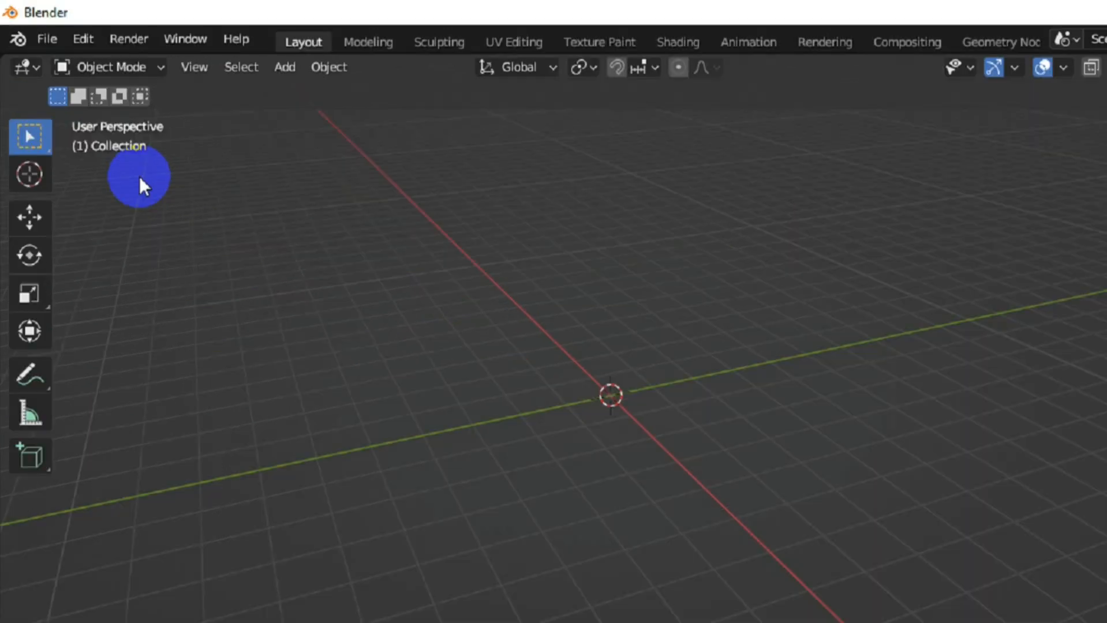
# Step: Import the Female Walk.fbx file from the Downloads folder using the default FBX import options
pyautogui.click(46, 39)
pyautogui.moveTo(81, 344)
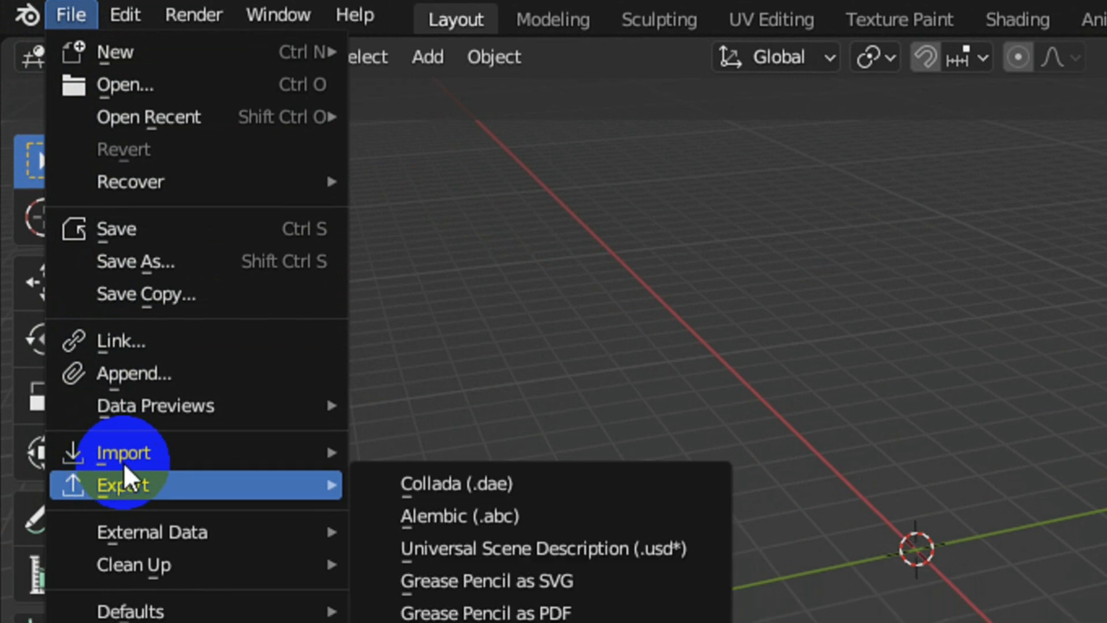
pyautogui.moveTo(136, 463)
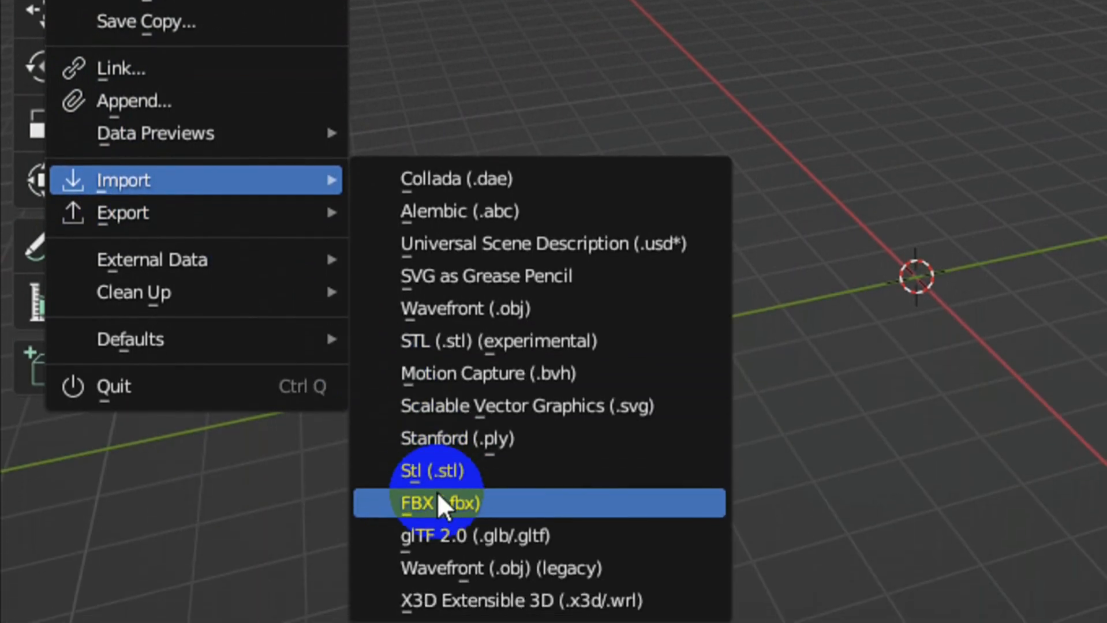
pyautogui.click(462, 505)
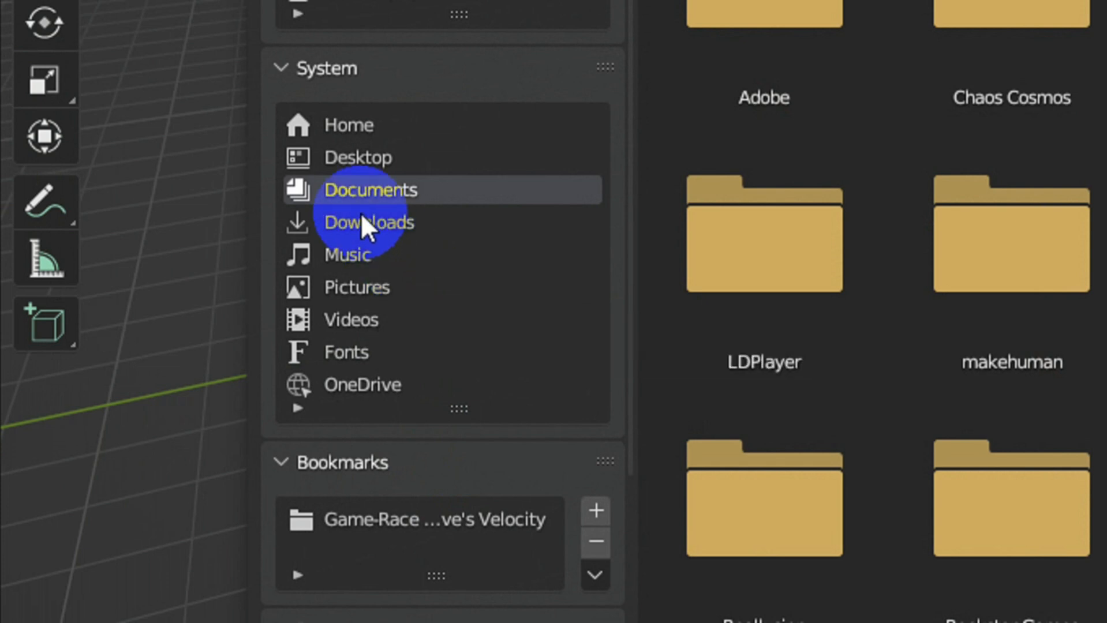
pyautogui.click(405, 223)
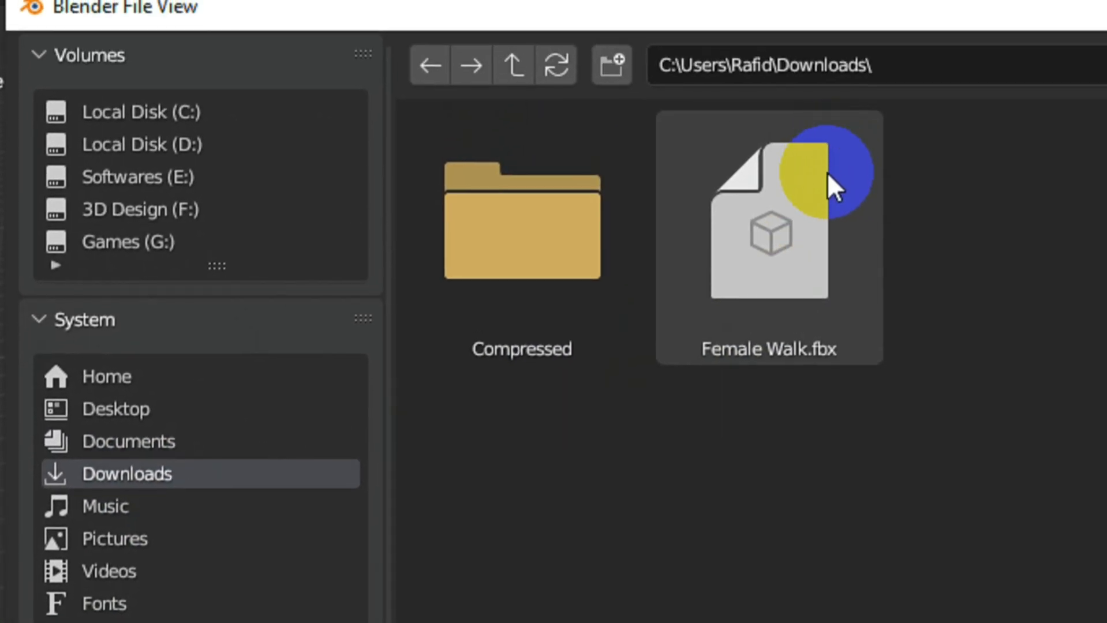
pyautogui.click(827, 173)
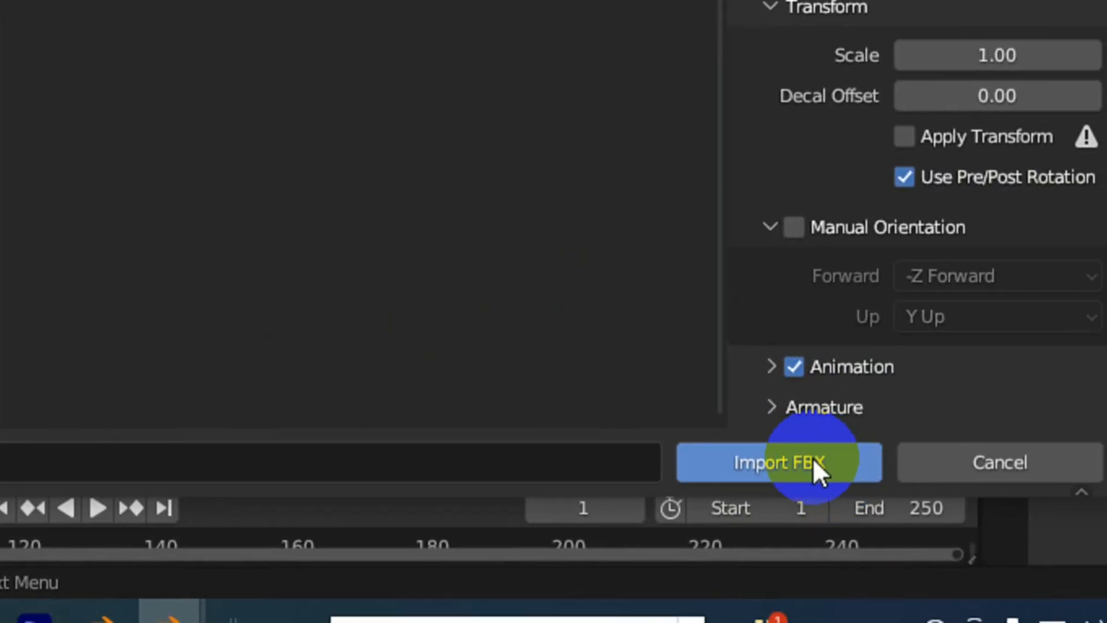
pyautogui.click(813, 458)
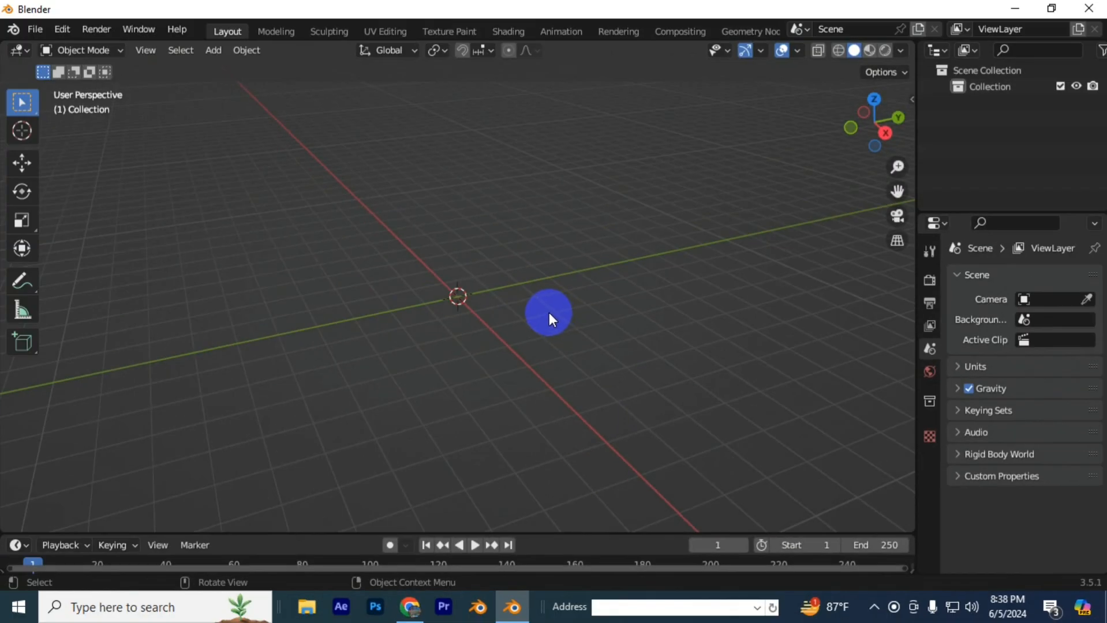
# Step: Enlarge the timeline area and set the viewport shading to Material Preview for a closer view of the character
pyautogui.moveTo(342, 533); pyautogui.dragTo(345, 471)
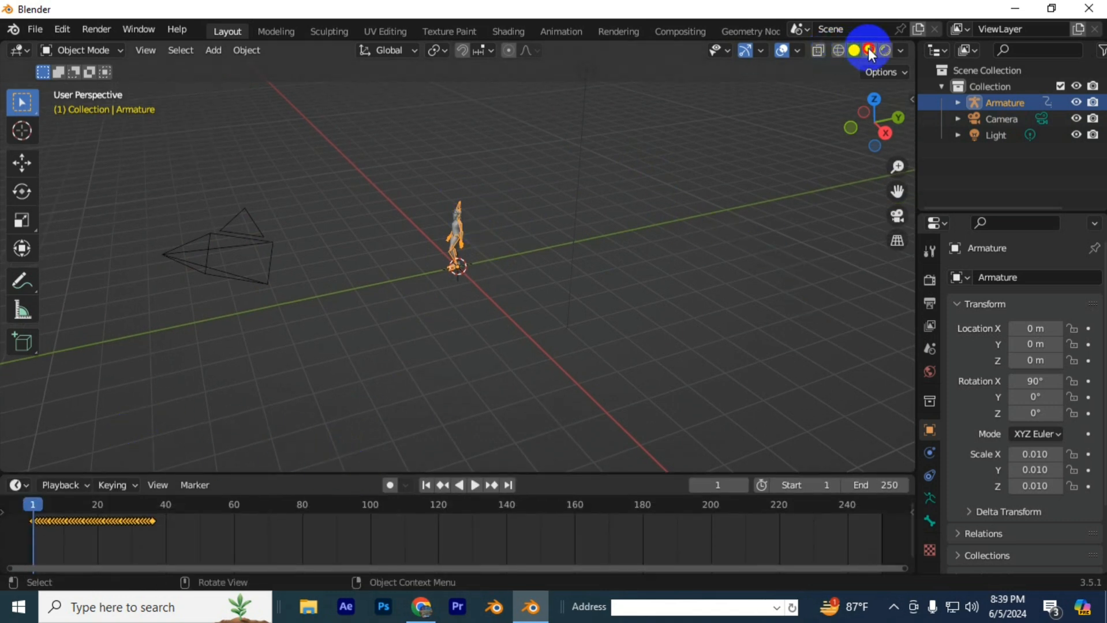
pyautogui.click(869, 50)
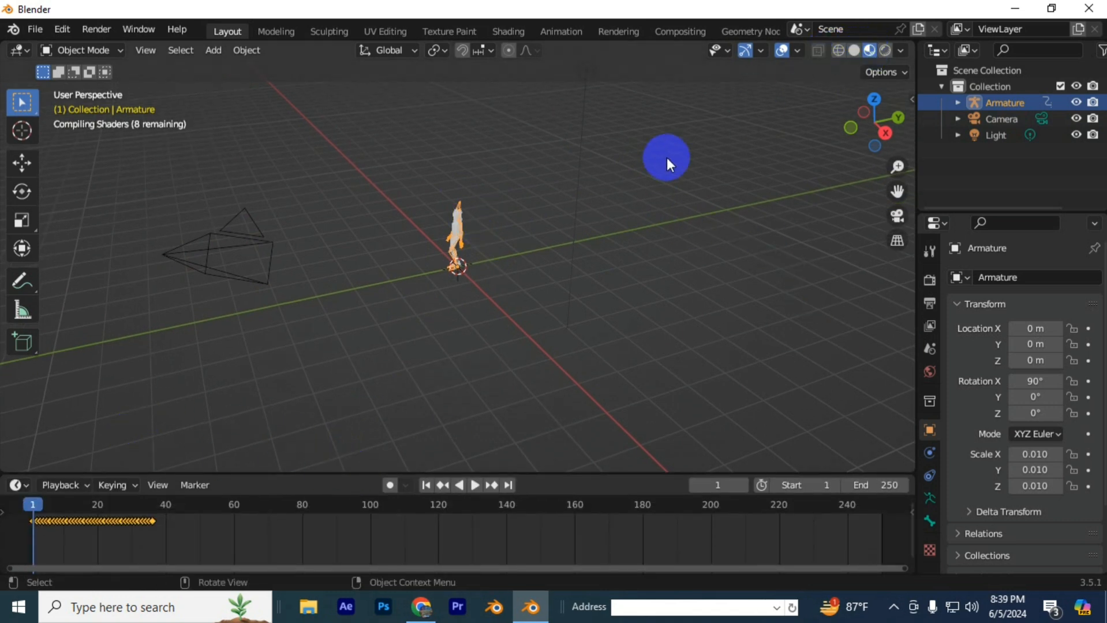
pyautogui.scroll(4, 449, 226)
pyautogui.moveTo(450, 227); pyautogui.dragTo(470, 220, button='middle')
# Step: Play the imported walk animation, stop it and return to the first frame
pyautogui.click(474, 485)
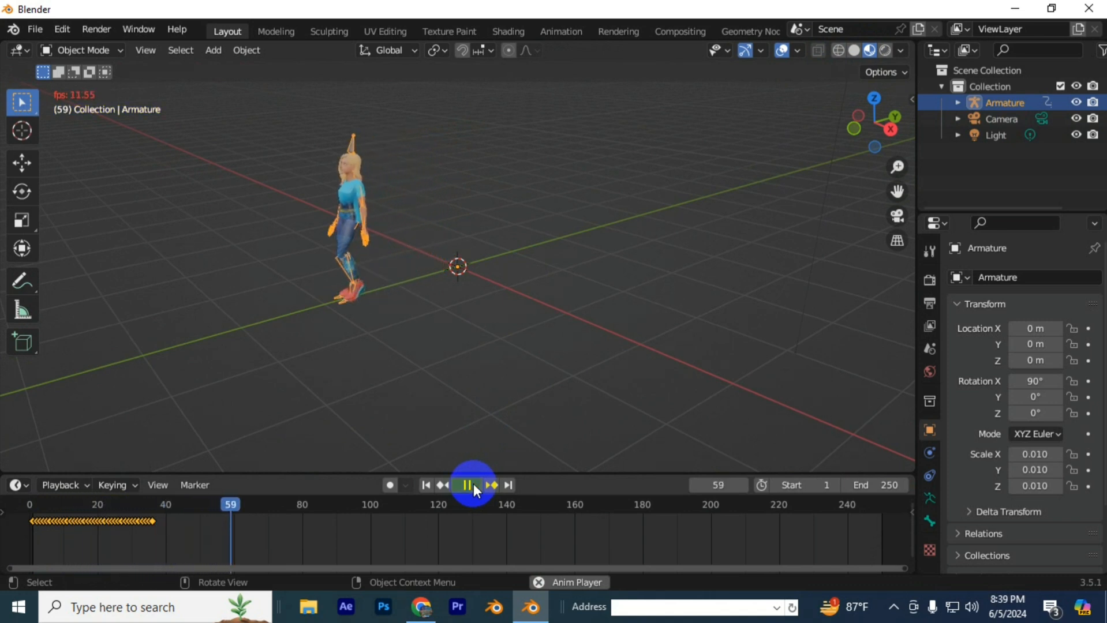
pyautogui.click(473, 486)
pyautogui.click(426, 486)
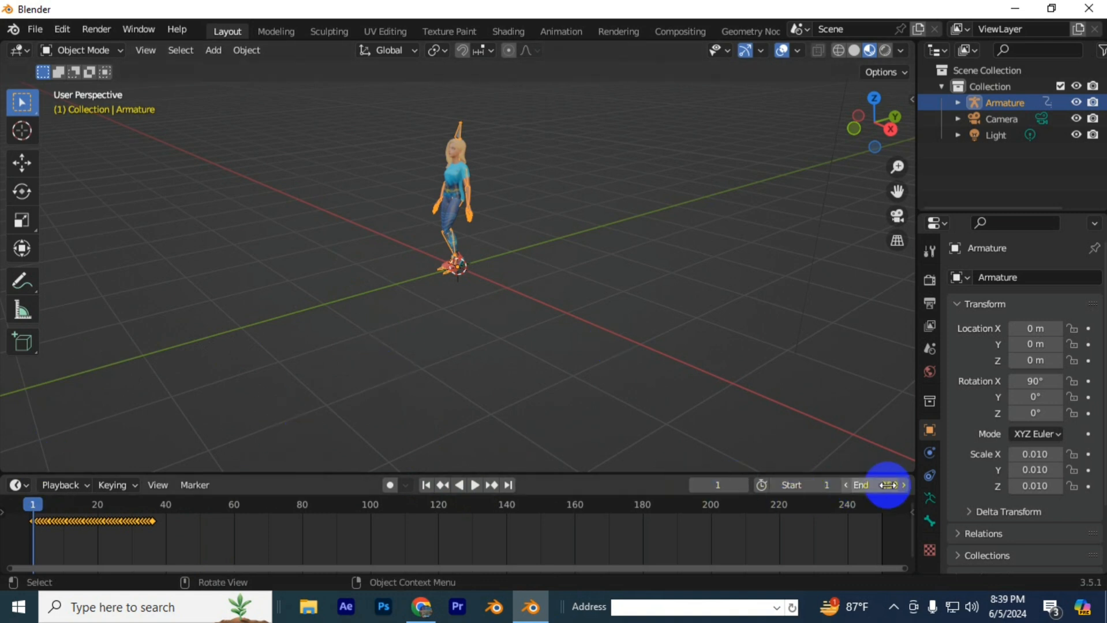
pyautogui.click(958, 102)
pyautogui.click(959, 104)
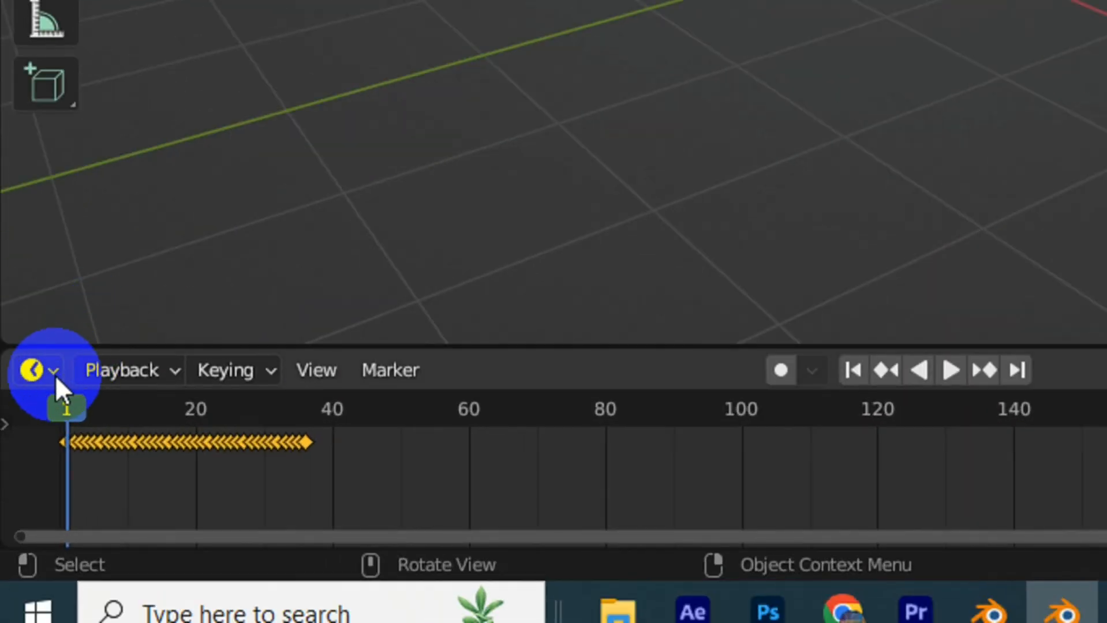
# Step: Change the timeline area into the Graph Editor and show its F-curve modifier settings
pyautogui.click(25, 485)
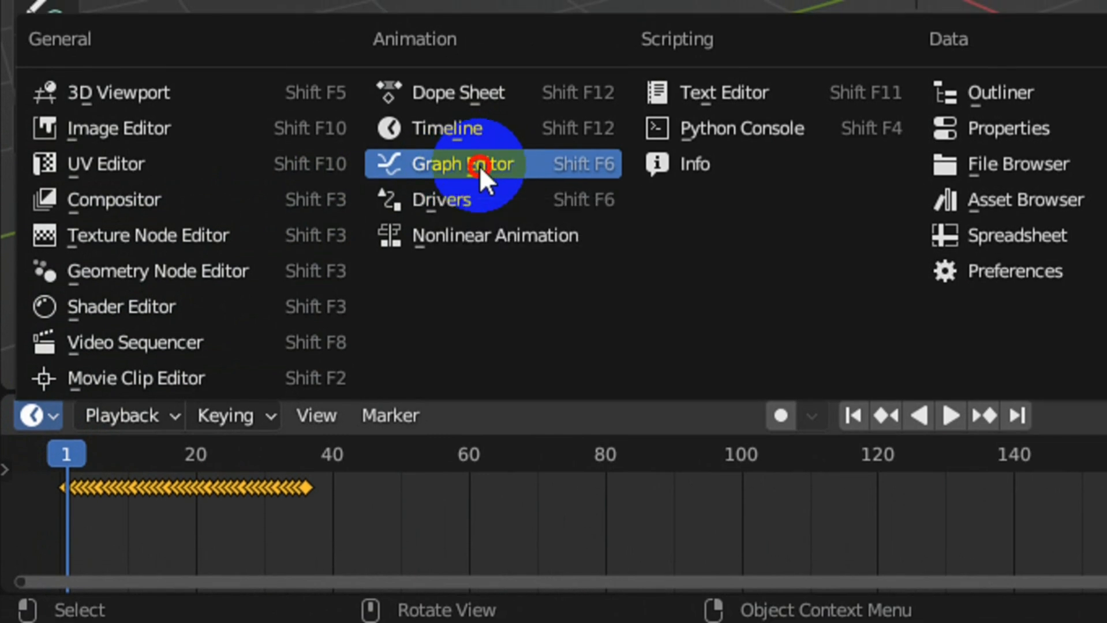
pyautogui.click(479, 166)
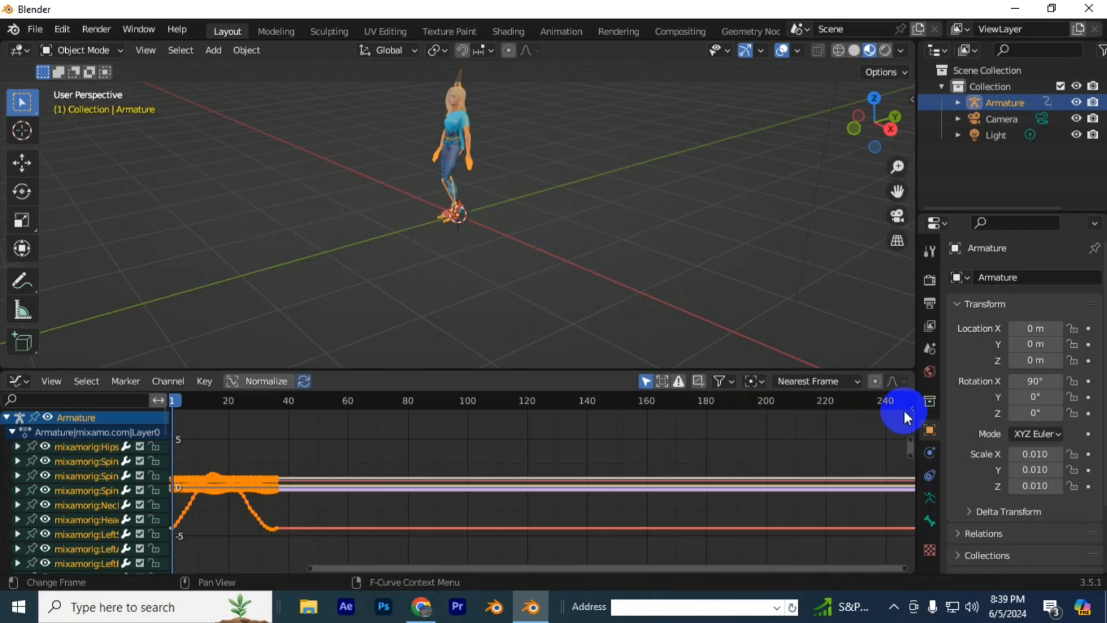
pyautogui.click(912, 409)
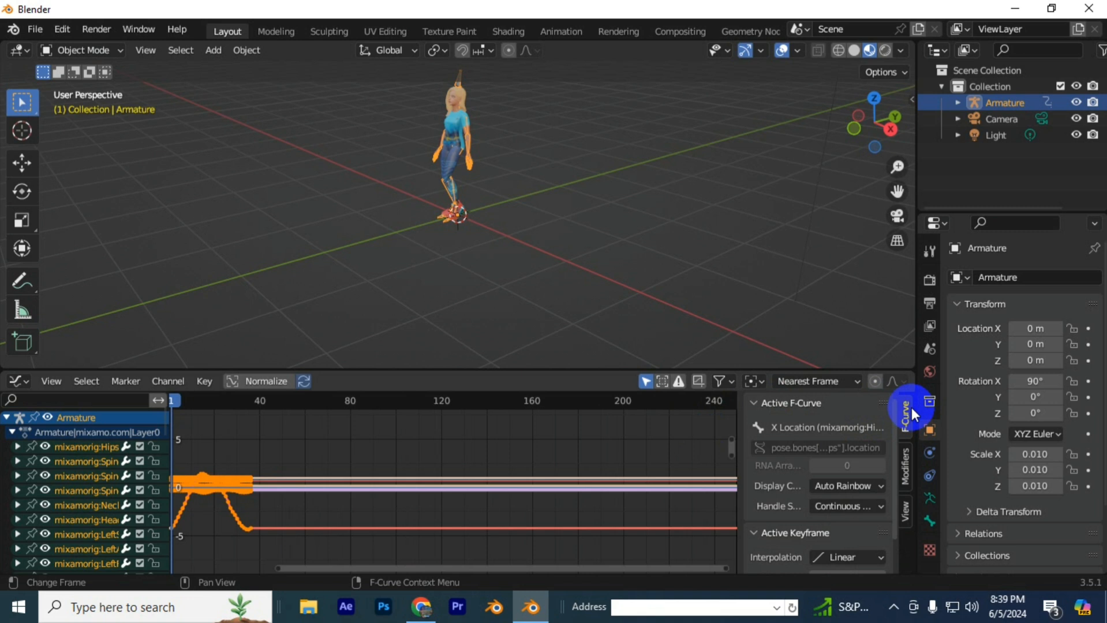
pyautogui.press('n')
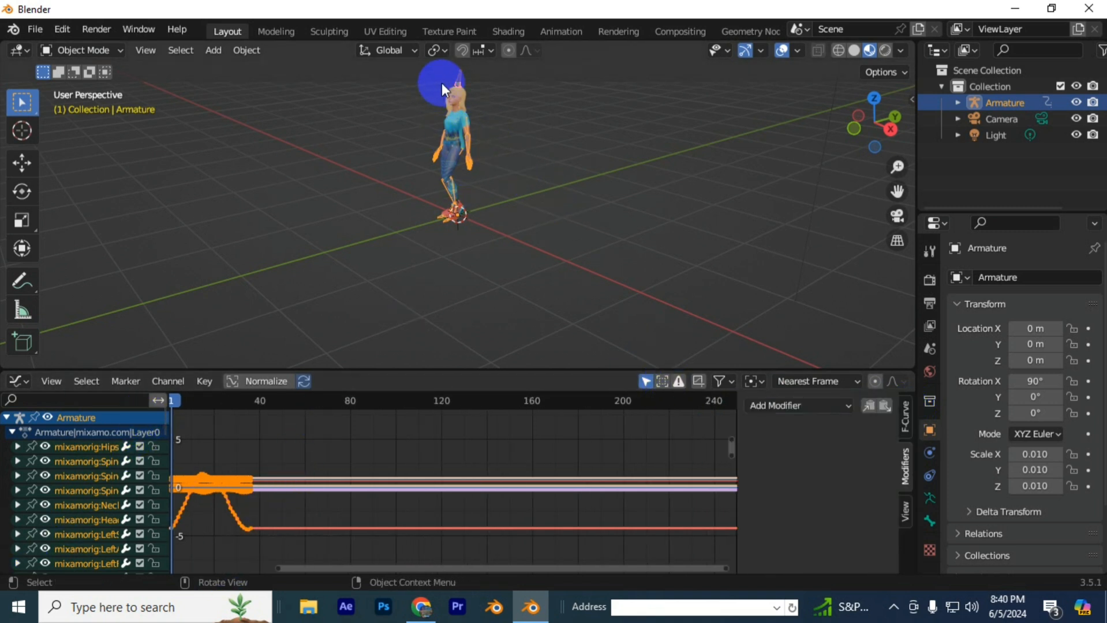
# Step: Add a Cycles modifier to the active F-curve, then copy it and paste it onto all selected armature curves
pyautogui.click(842, 407)
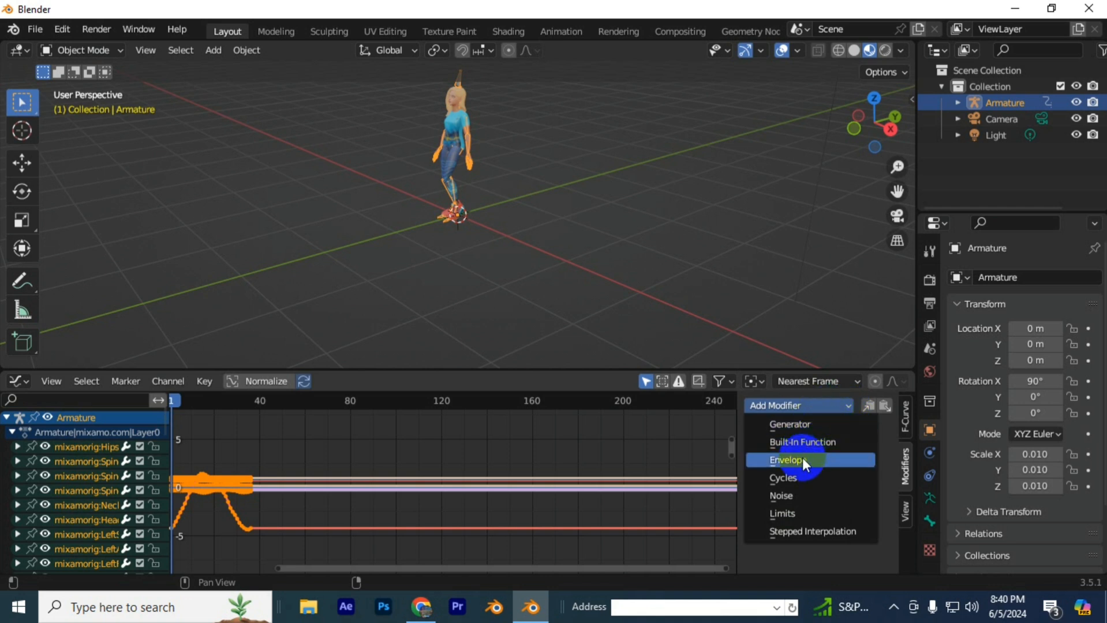
pyautogui.click(788, 478)
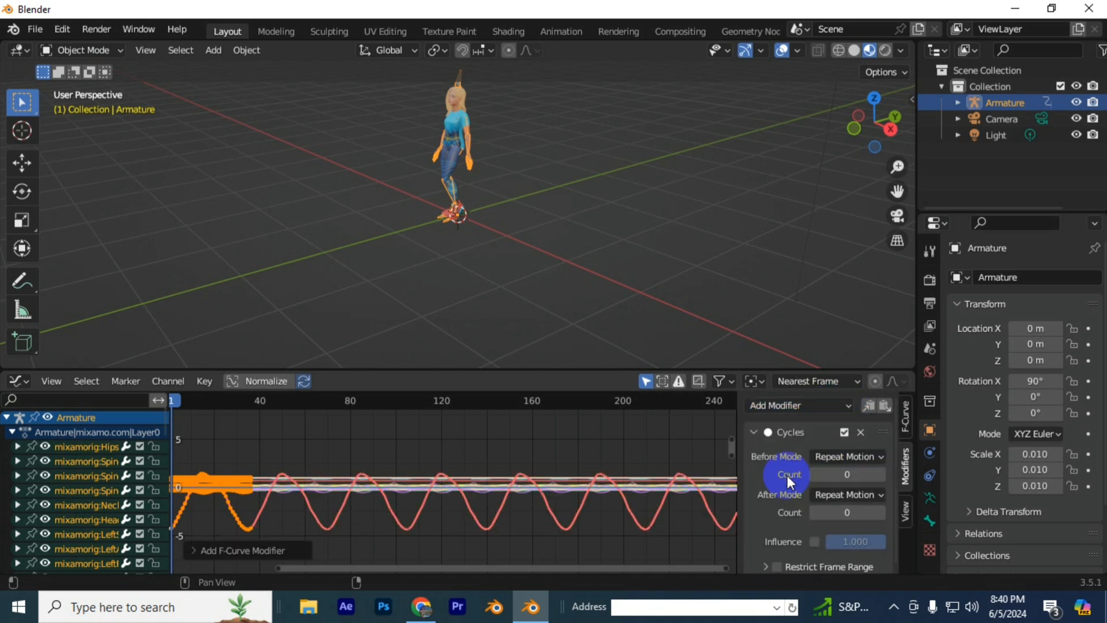
pyautogui.scroll(-2, 461, 496)
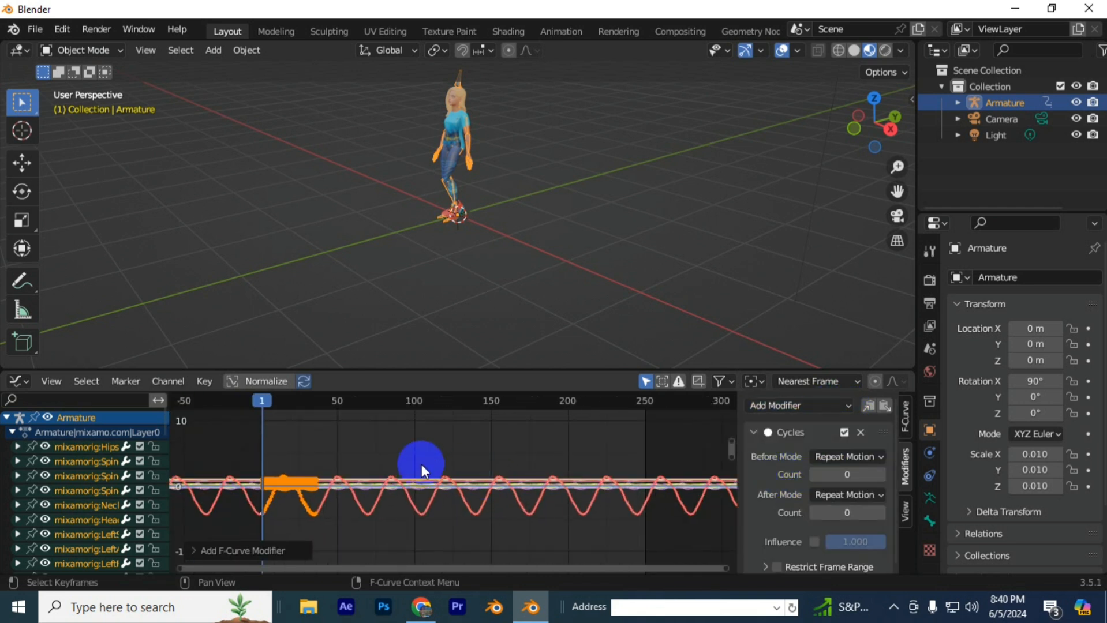
pyautogui.scroll(-2, 460, 500)
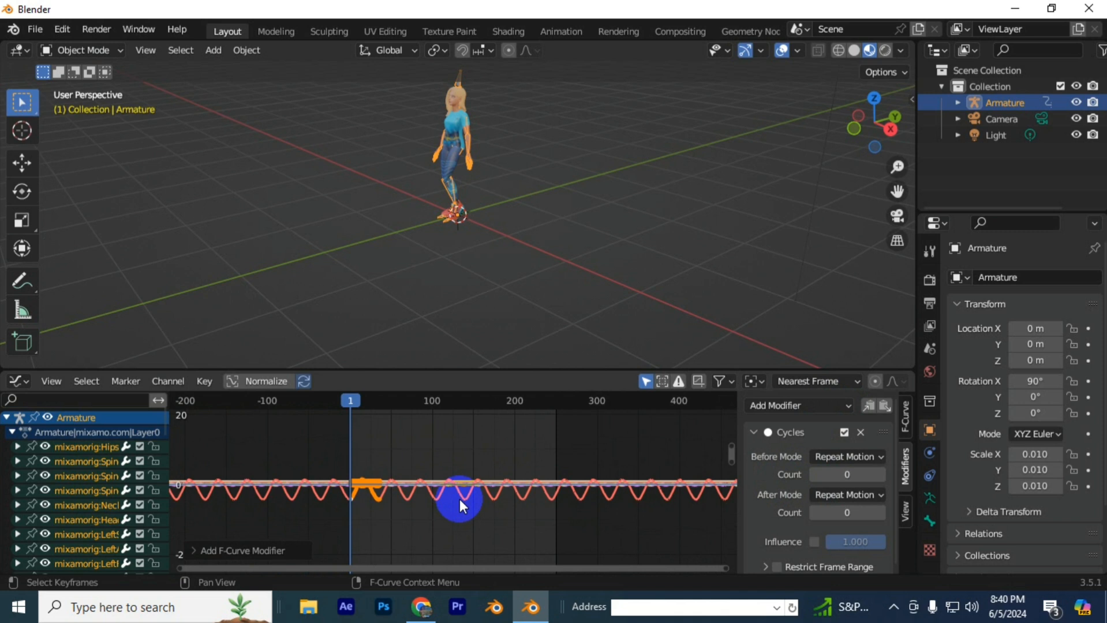
pyautogui.scroll(1, 459, 499)
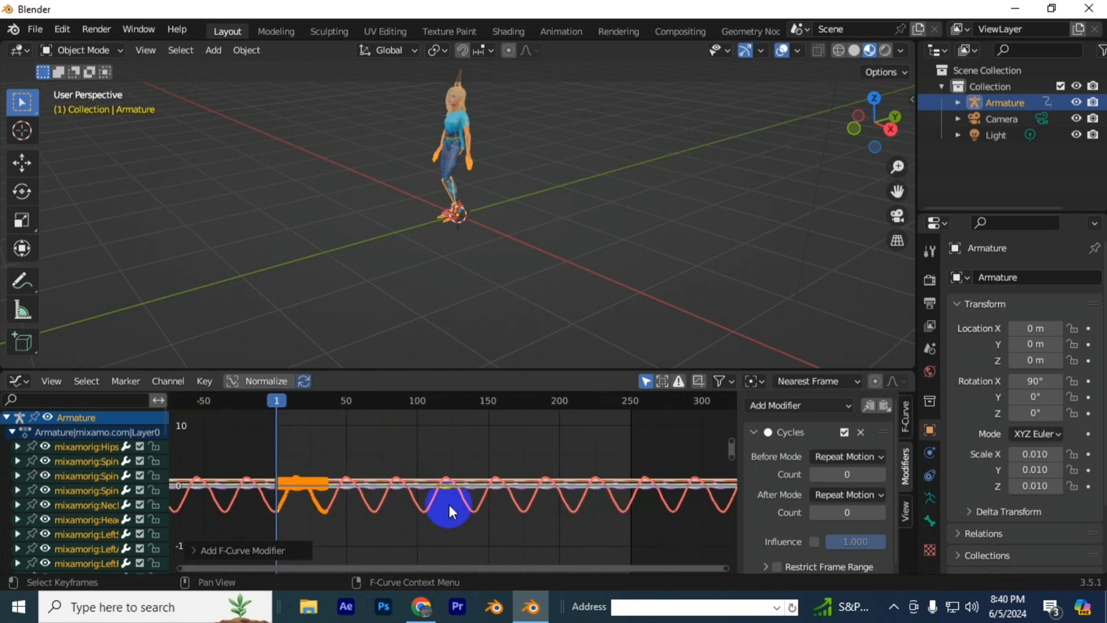
pyautogui.click(868, 407)
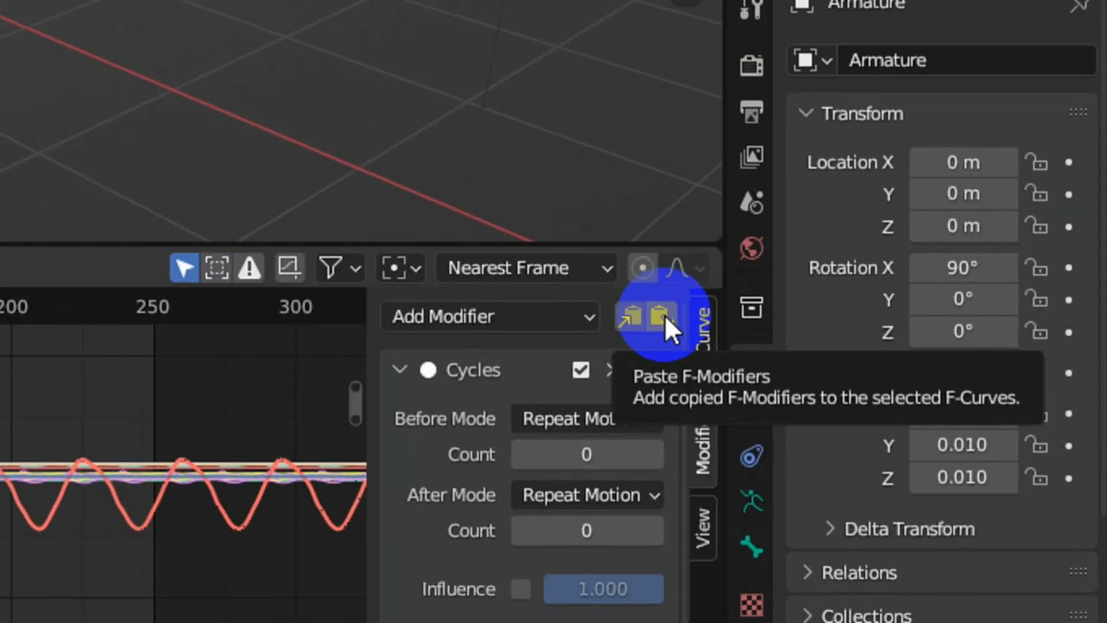
pyautogui.click(885, 407)
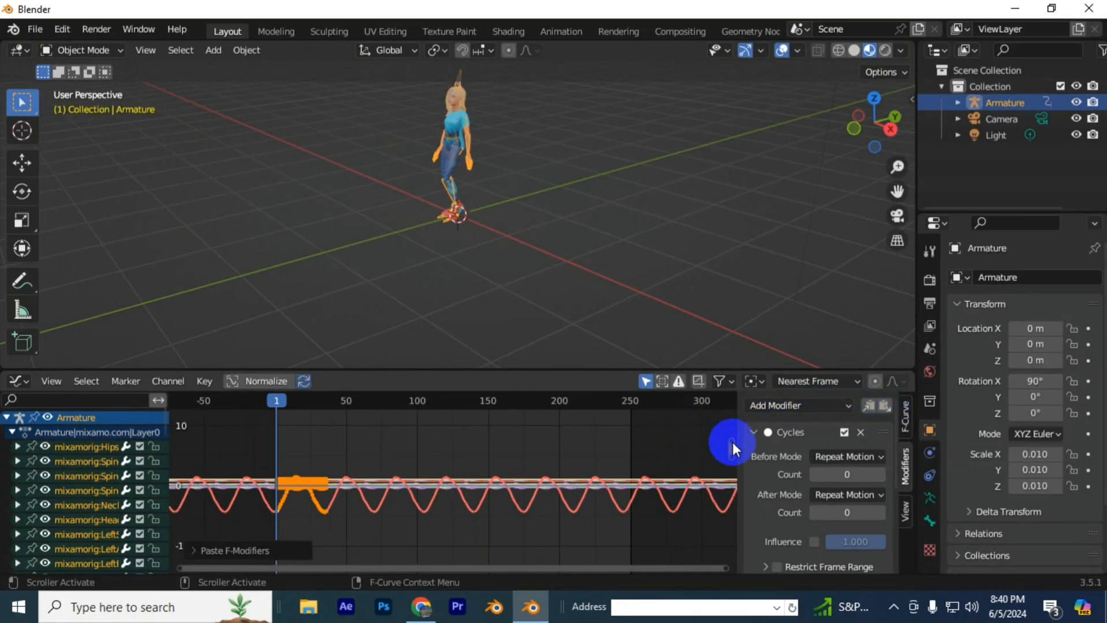
# Step: Enlarge the Graph Editor to examine the full curves, play the looped walk and return to frame 1
pyautogui.moveTo(732, 456); pyautogui.dragTo(721, 576)
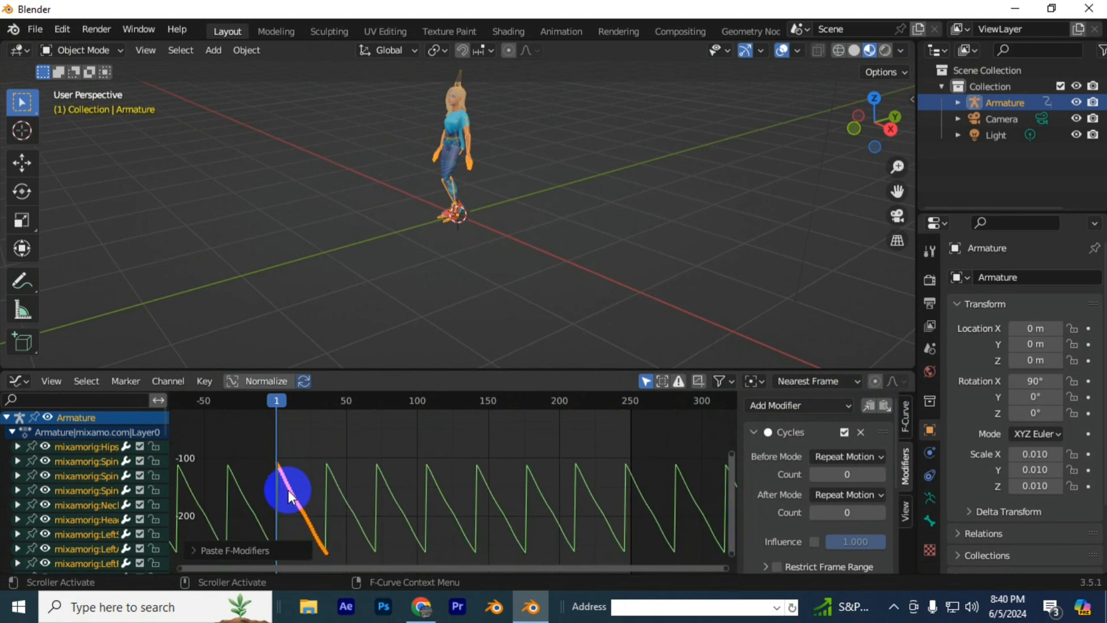
pyautogui.press('space')
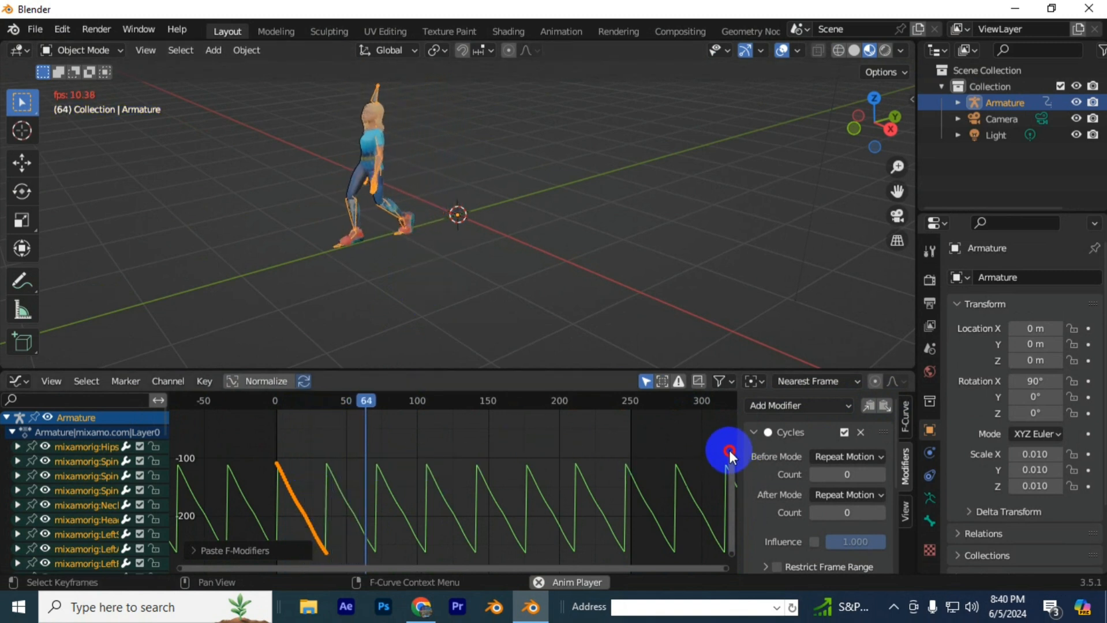
pyautogui.moveTo(730, 451); pyautogui.dragTo(541, 305)
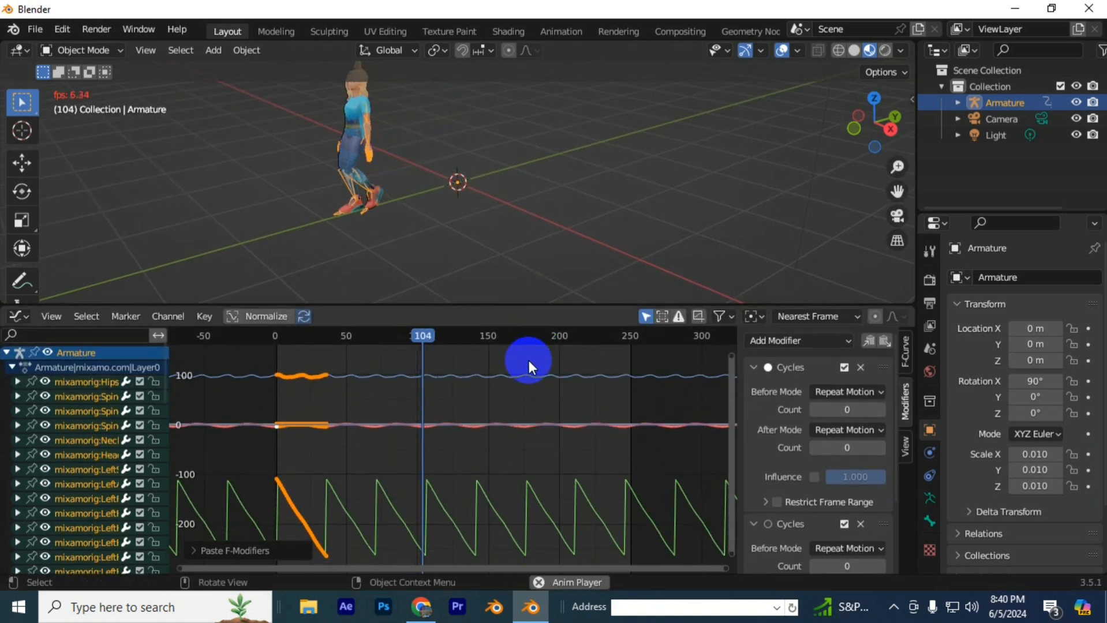
pyautogui.click(280, 347)
pyautogui.moveTo(280, 347); pyautogui.dragTo(277, 346)
# Step: Select the descending sawtooth curve of the forward movement and set its Cycles modifier's After Mode to Repeat with Offset
pyautogui.scroll(-2, 380, 486)
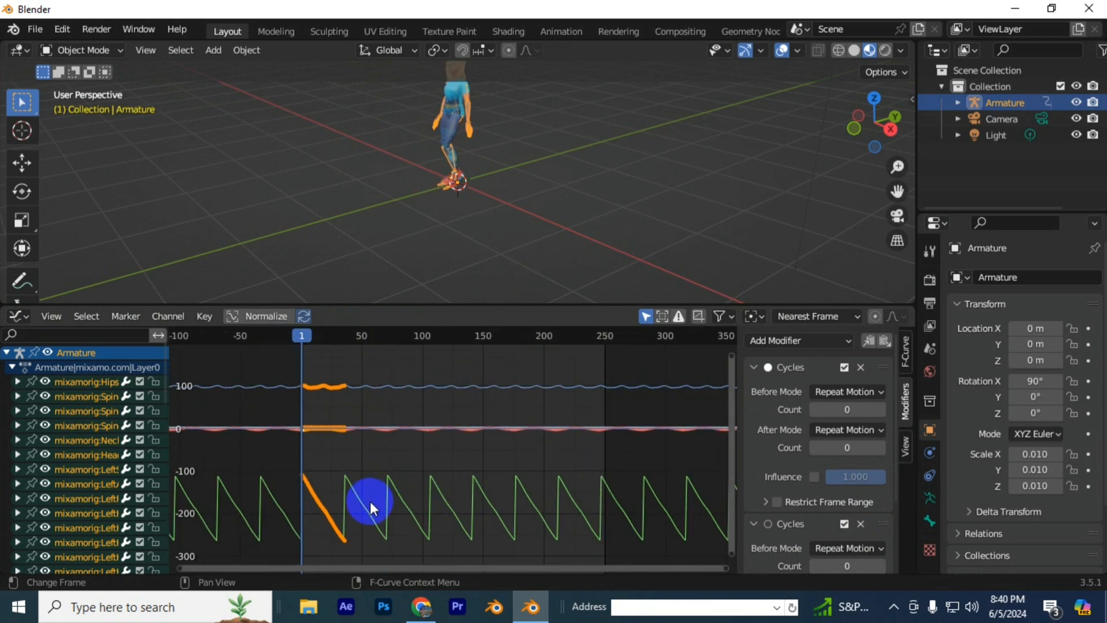
pyautogui.click(372, 468)
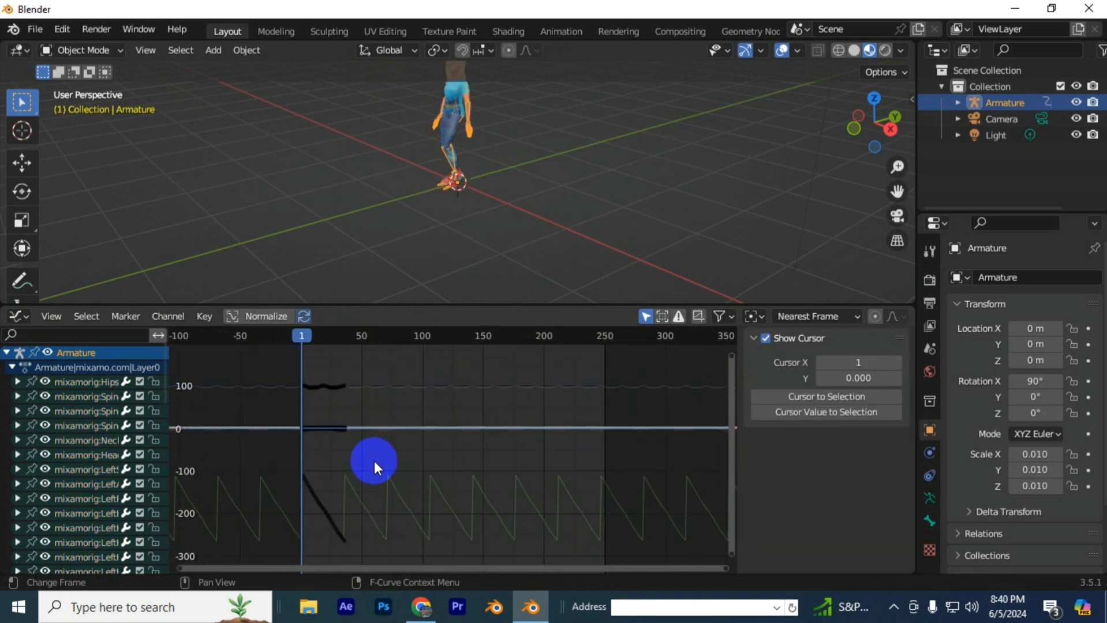
pyautogui.click(344, 540)
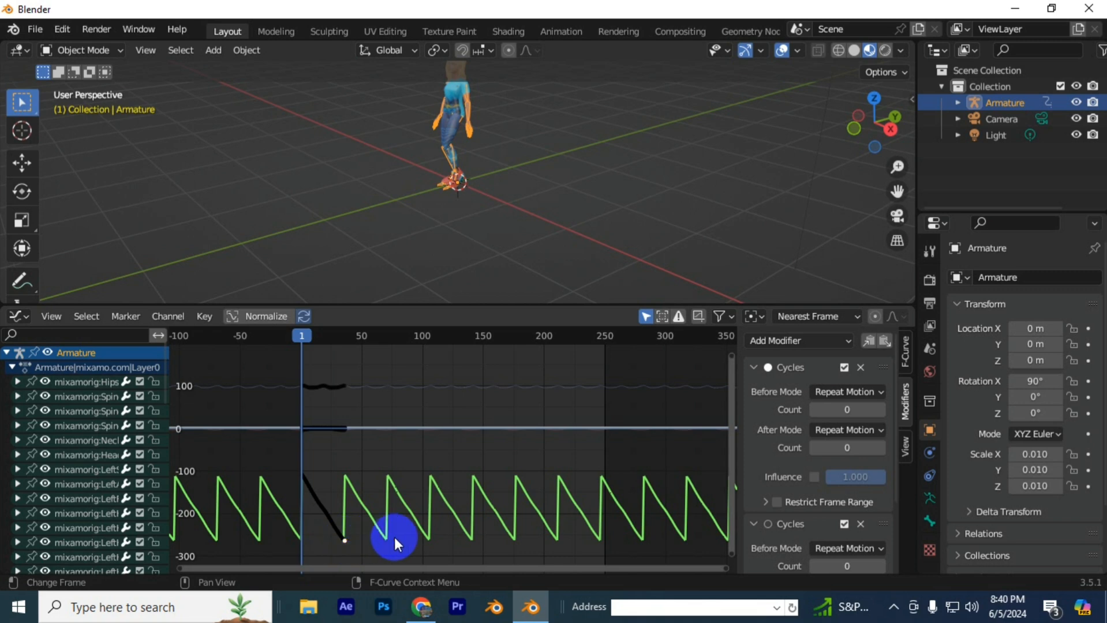
pyautogui.click(858, 430)
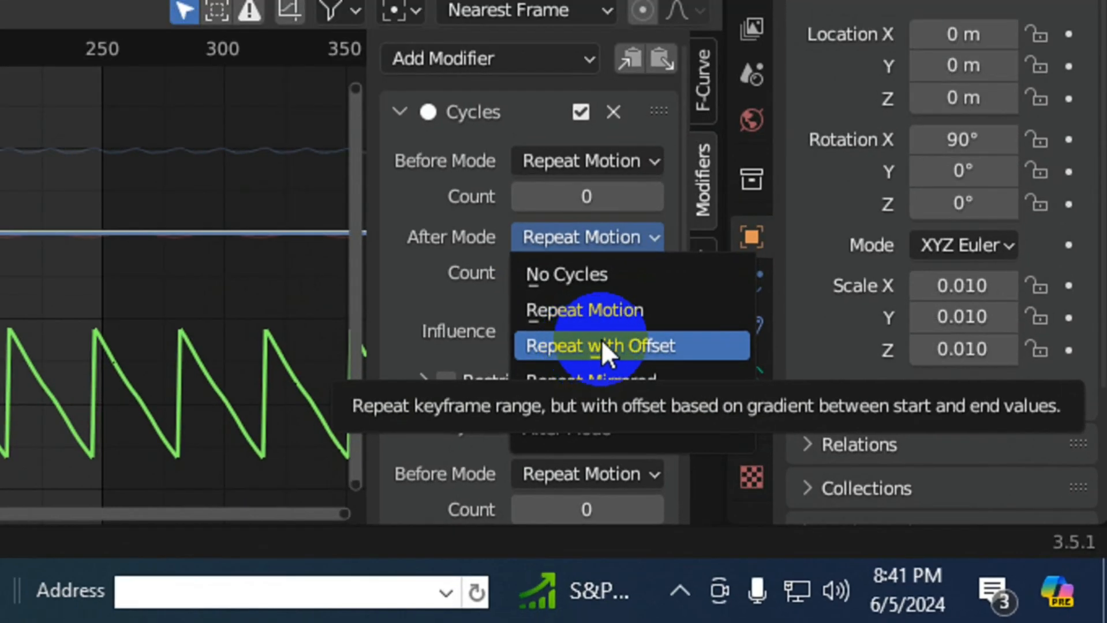
pyautogui.click(602, 346)
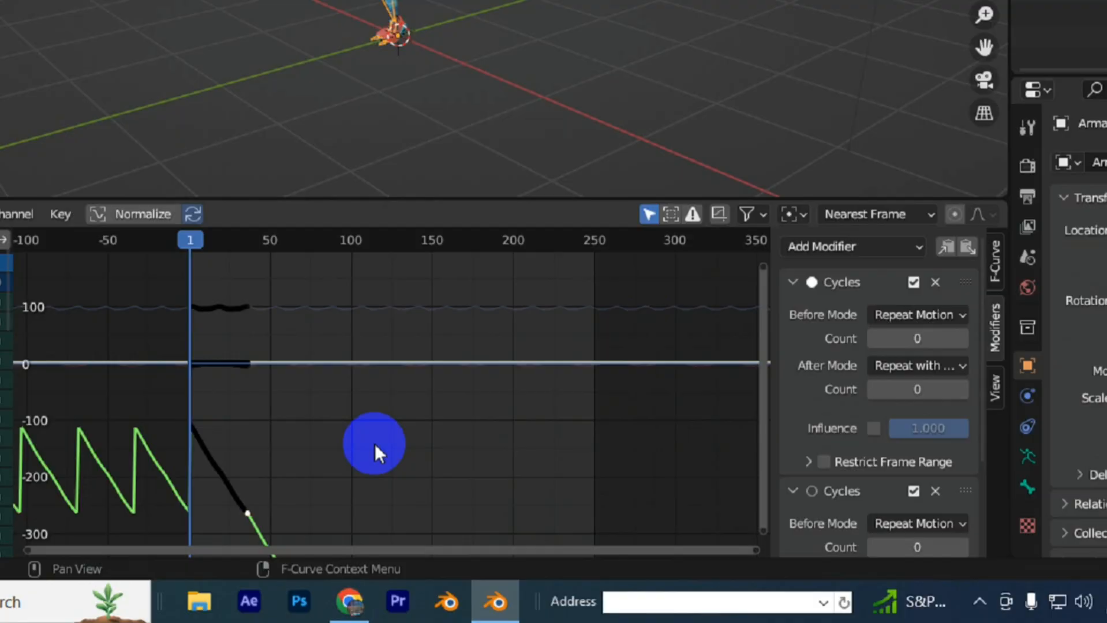
pyautogui.scroll(-5, 468, 477)
pyautogui.scroll(-4, 473, 475)
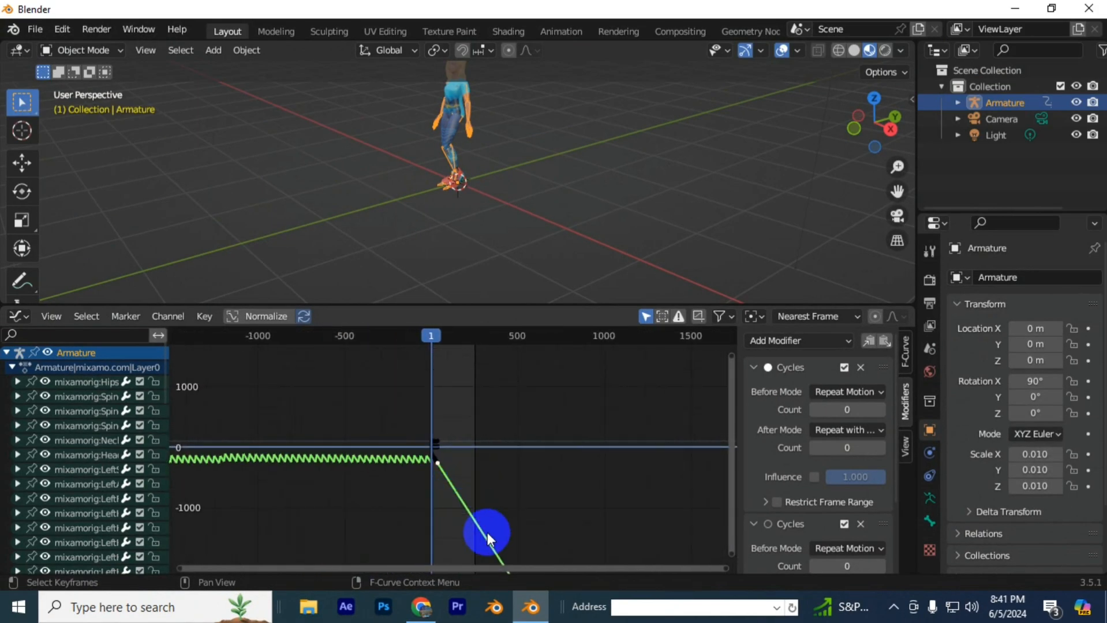
pyautogui.scroll(1, 458, 491)
pyautogui.scroll(6, 456, 489)
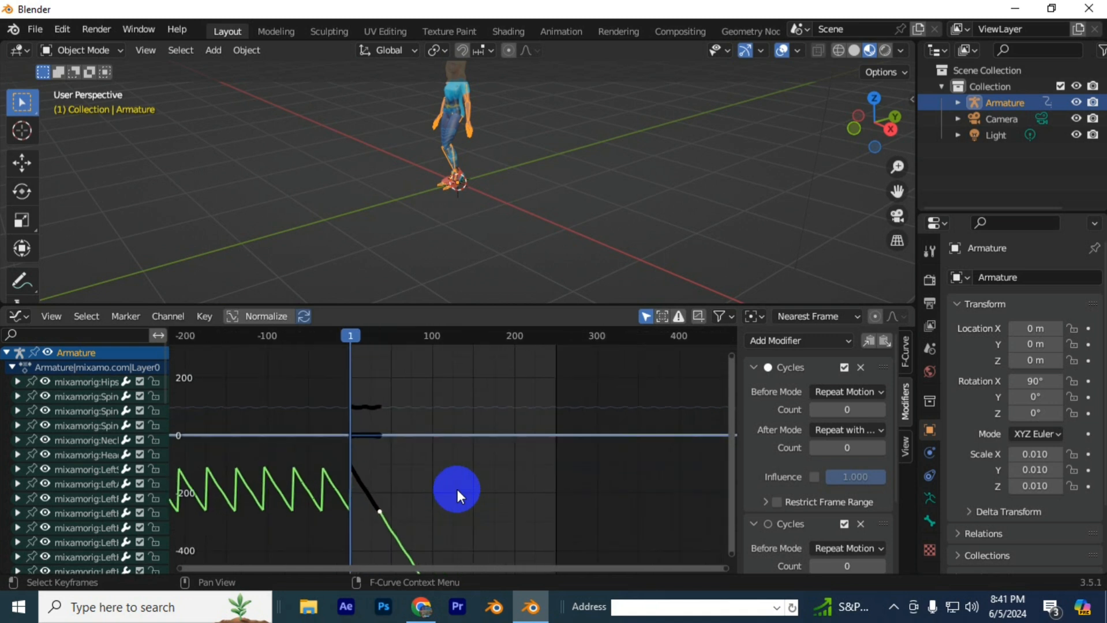
# Step: Turn the Graph Editor area back into a shorter Timeline with all keyframes selected, and play the walk animation
pyautogui.click(23, 317)
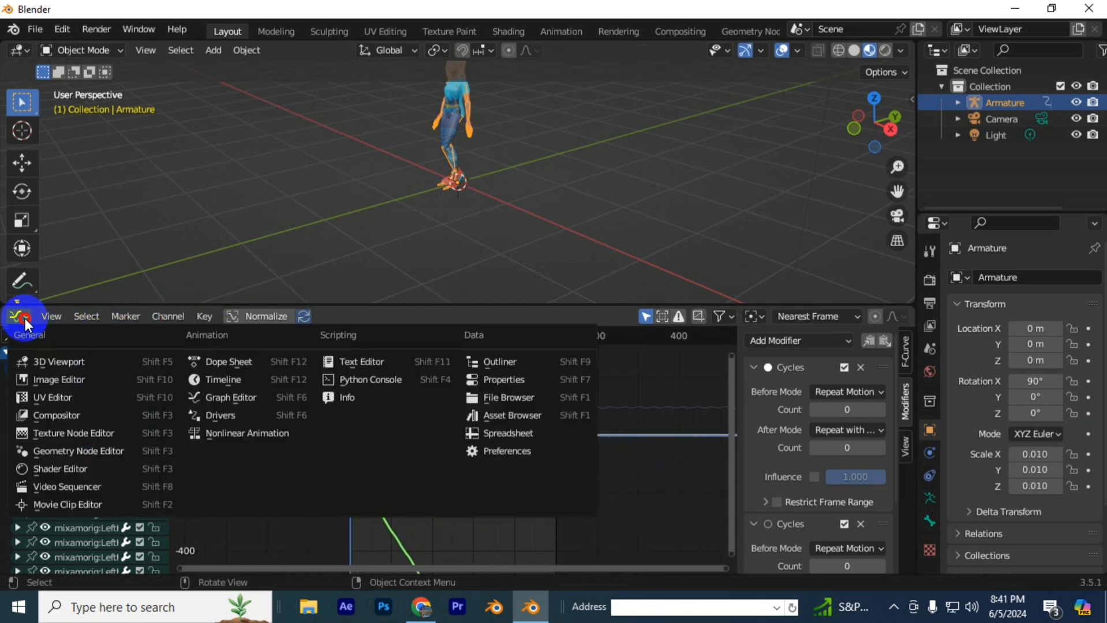
pyautogui.click(236, 379)
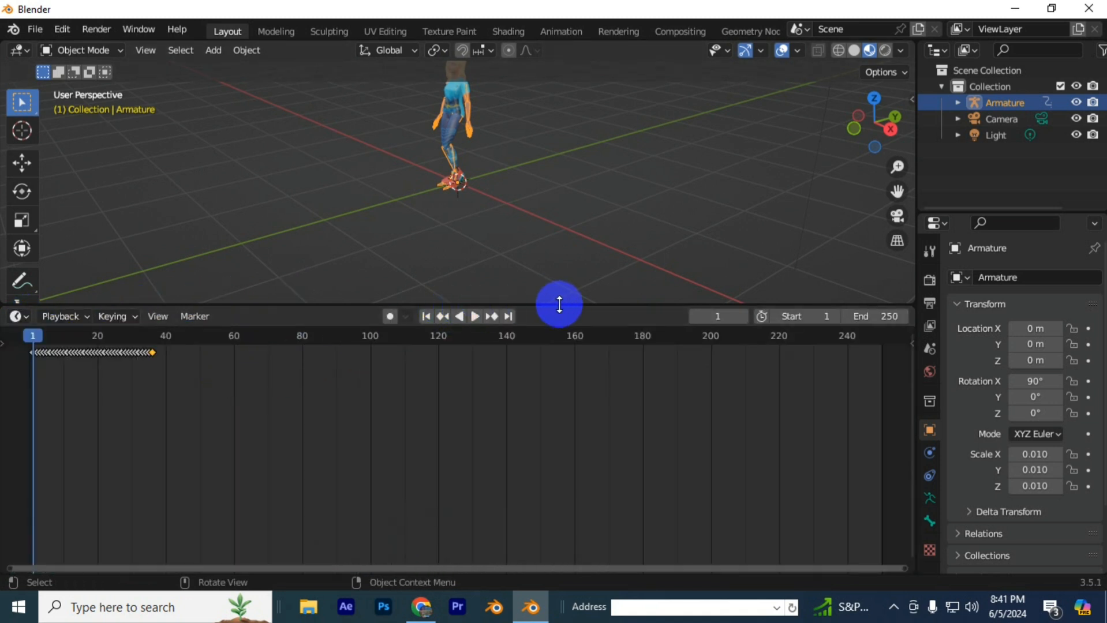
pyautogui.moveTo(286, 447); pyautogui.dragTo(20, 356)
pyautogui.moveTo(297, 307); pyautogui.dragTo(291, 472)
pyautogui.press('space')
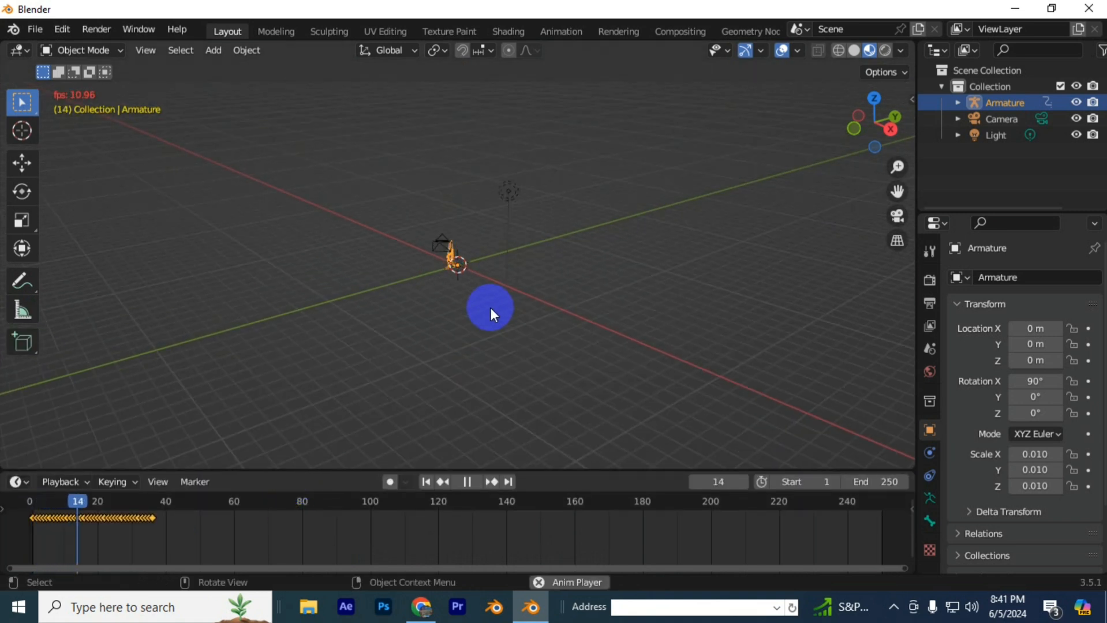